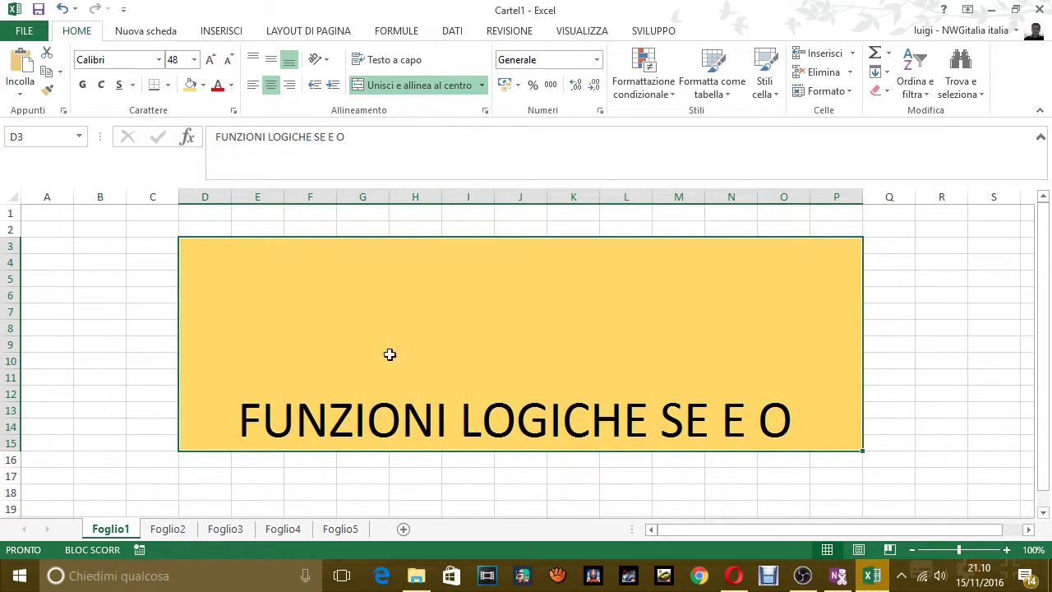
- Switch to the Foglio2 sheet that holds the NOME/ORE student hours table
click(178, 531)
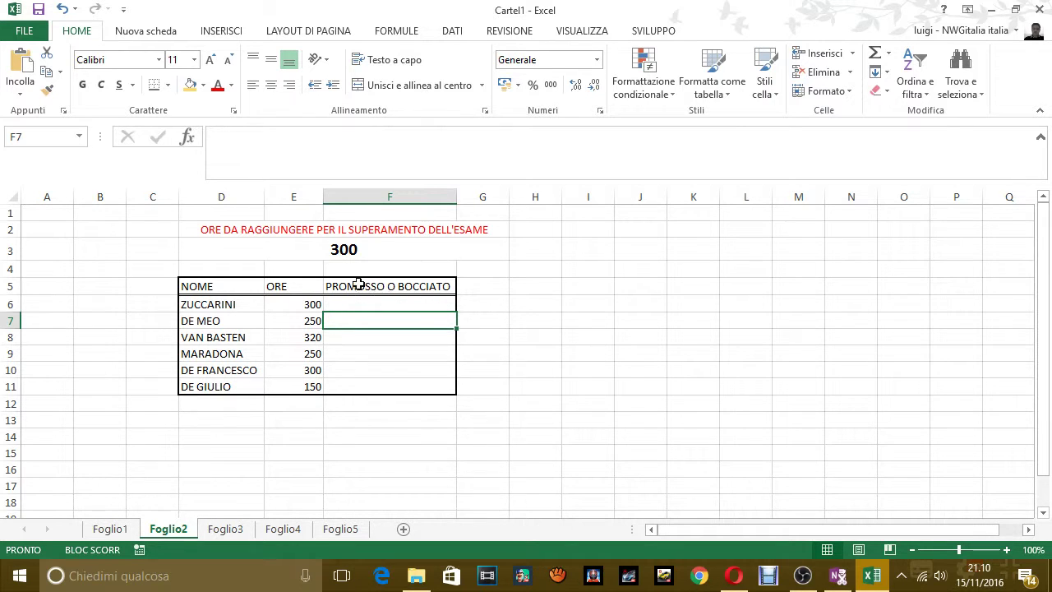
click(379, 303)
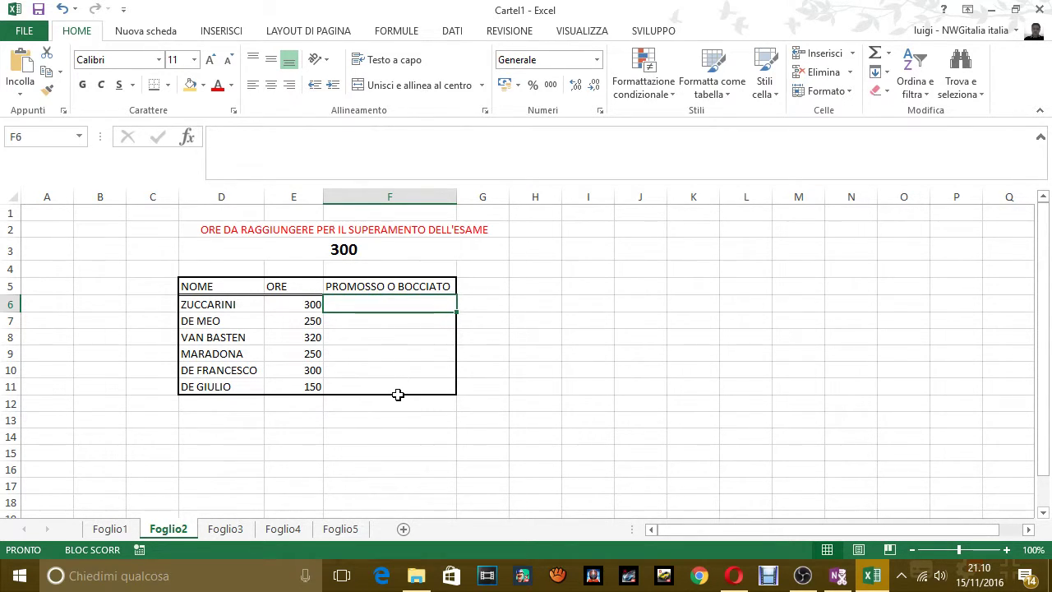
click(218, 232)
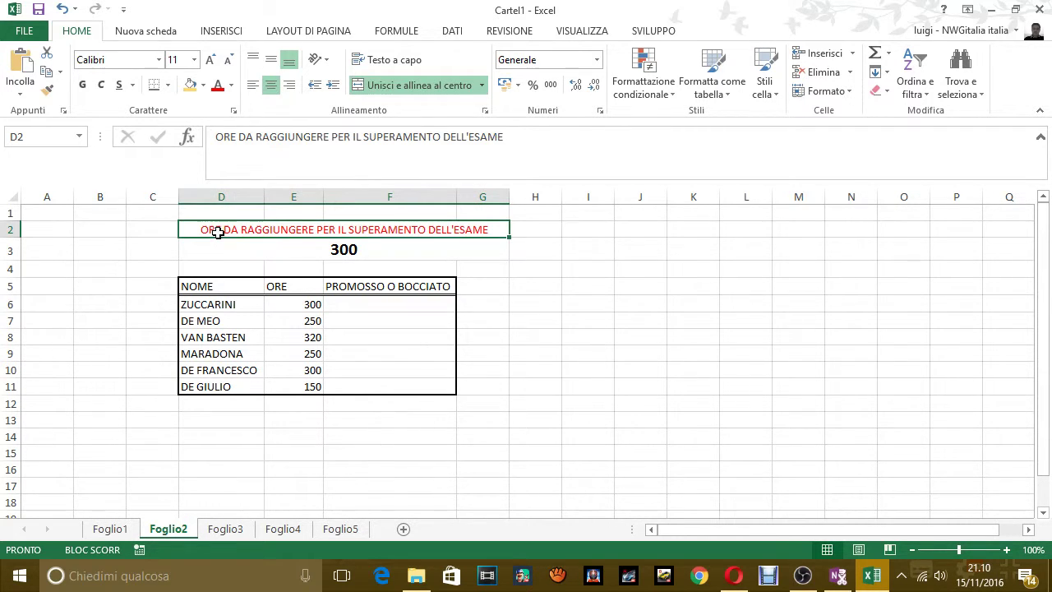
click(340, 250)
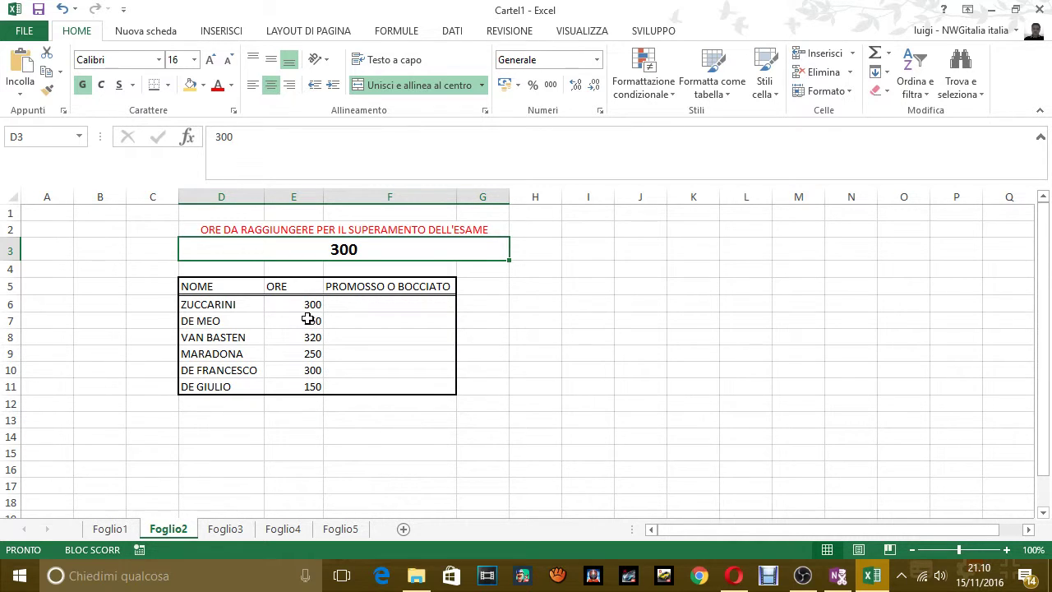
click(307, 304)
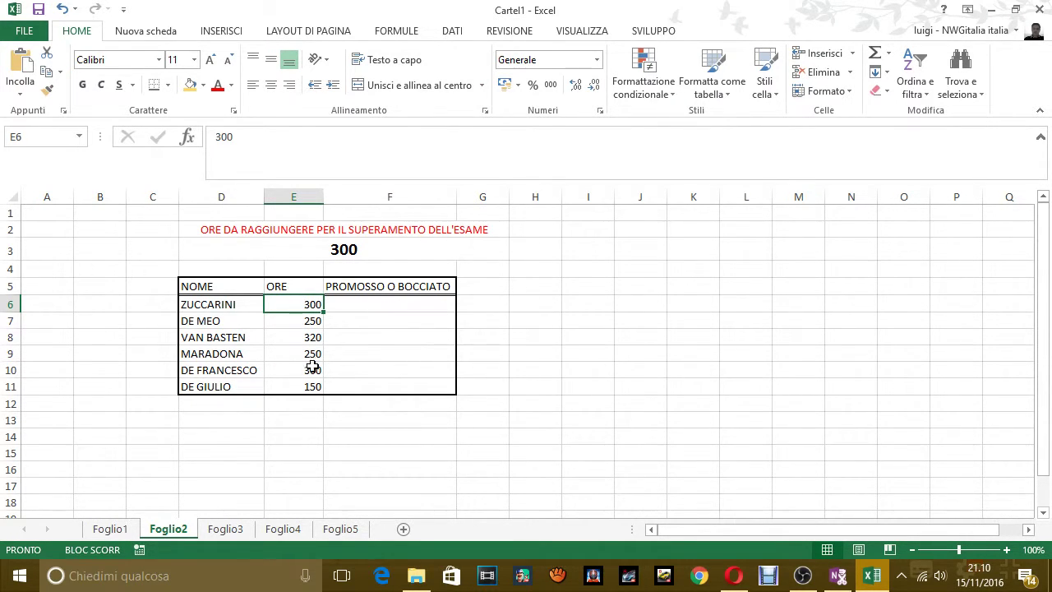
click(390, 305)
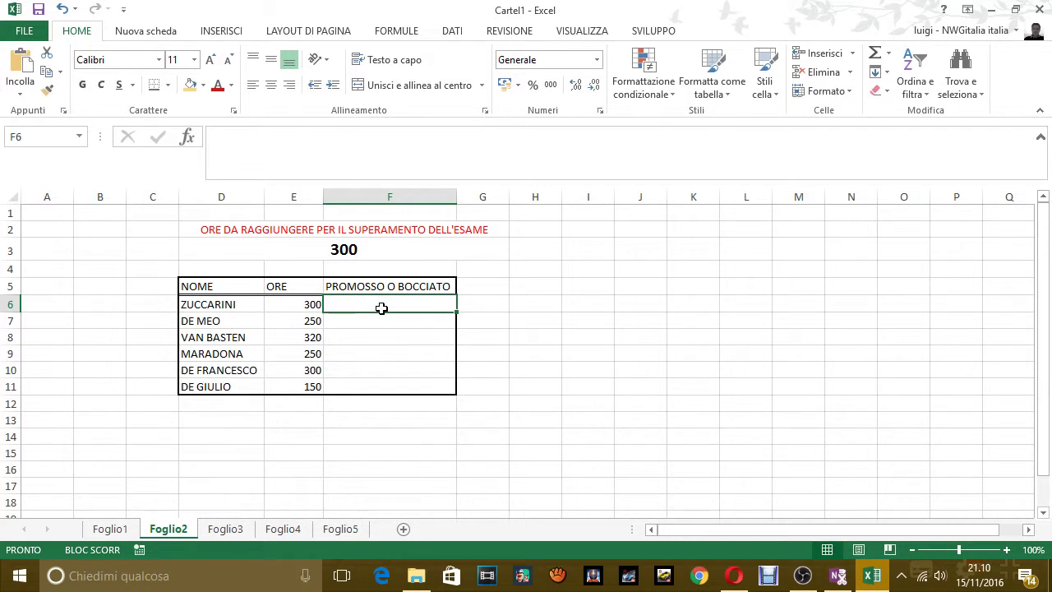
- Start the F6 formula as =SE(E6>=D3; to compare the first student's hours with 300
text(=)
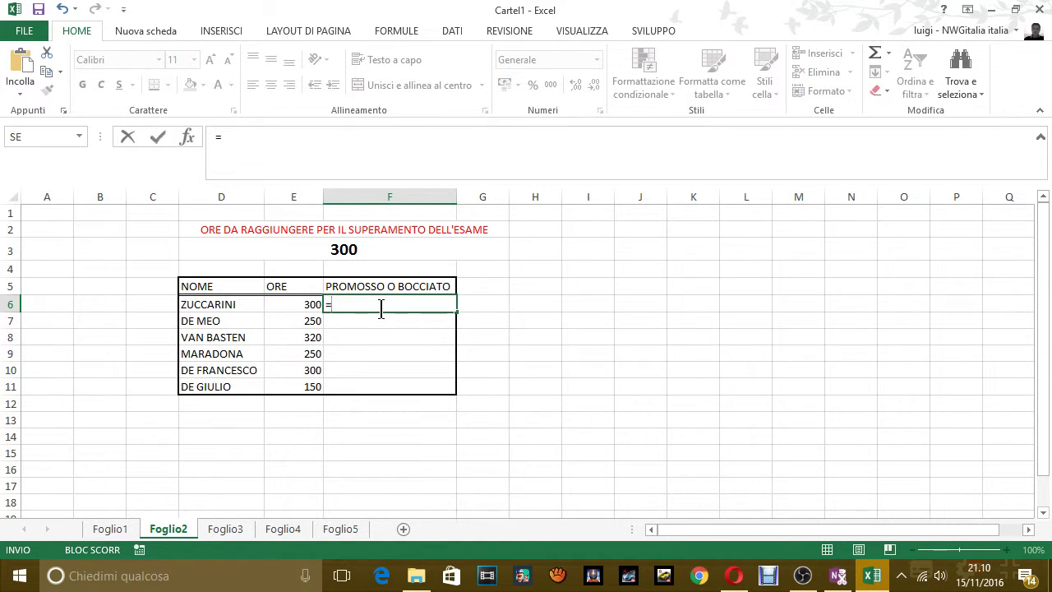
text(SE)
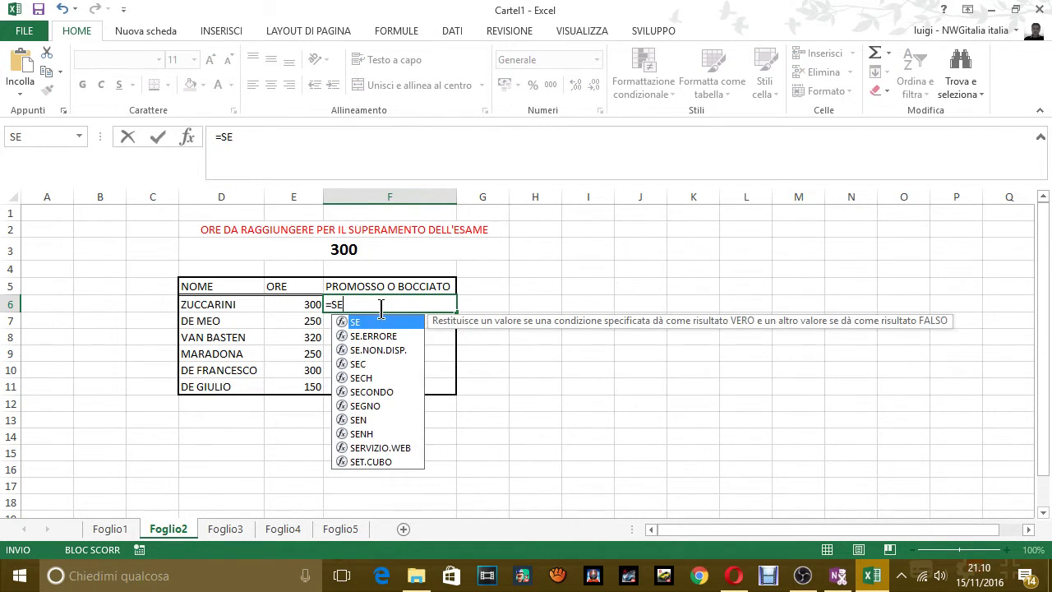
text(()
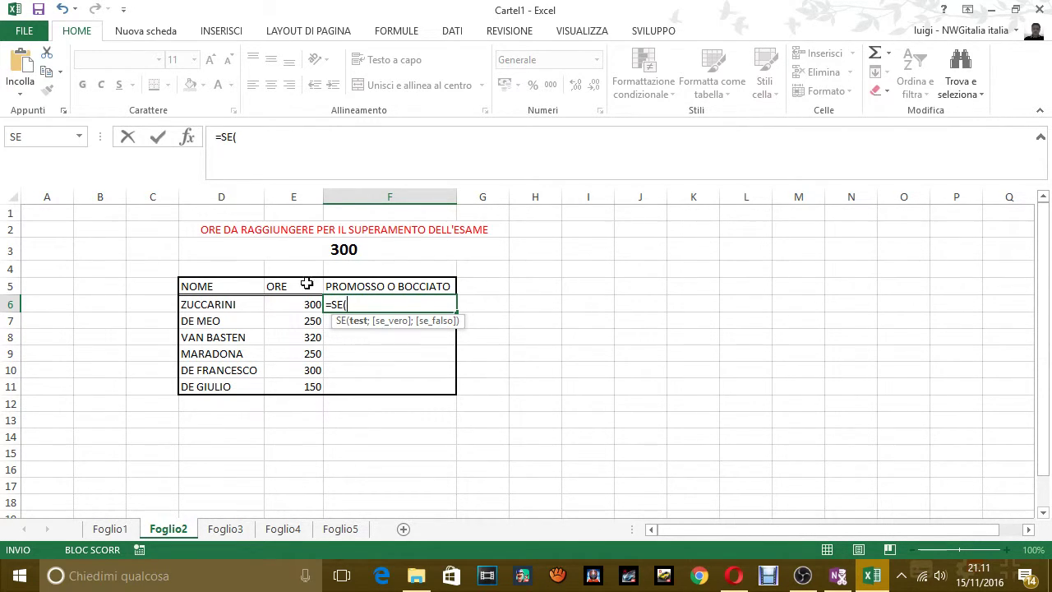
click(295, 307)
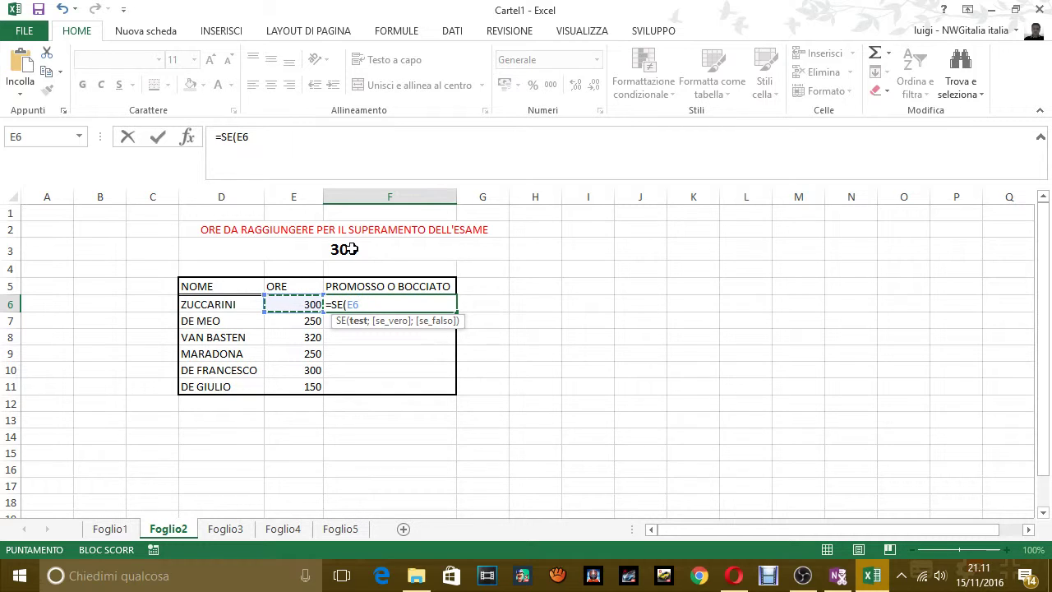
text(>)
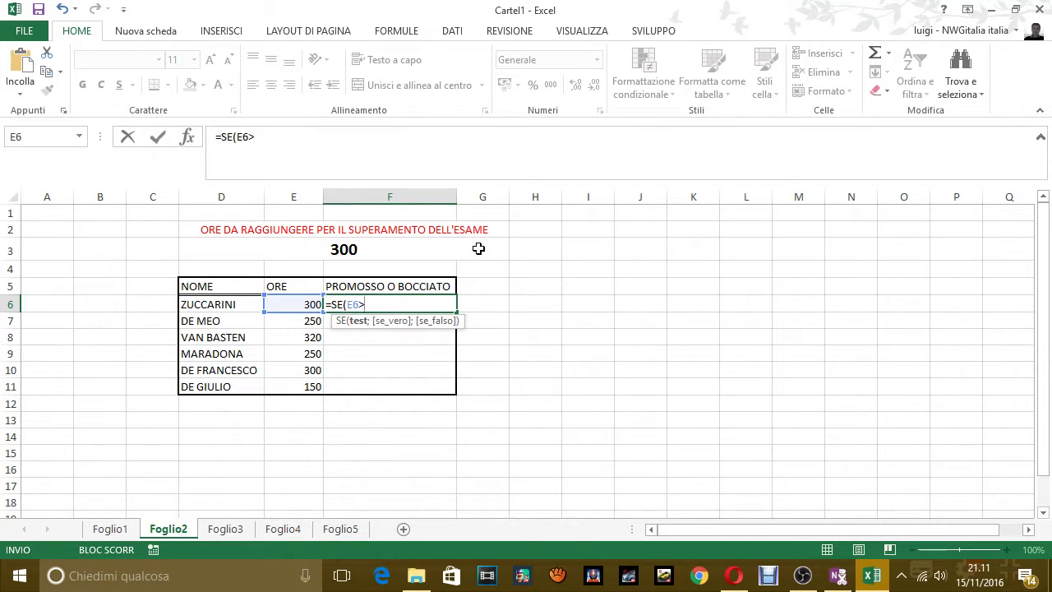
text(=)
click(337, 249)
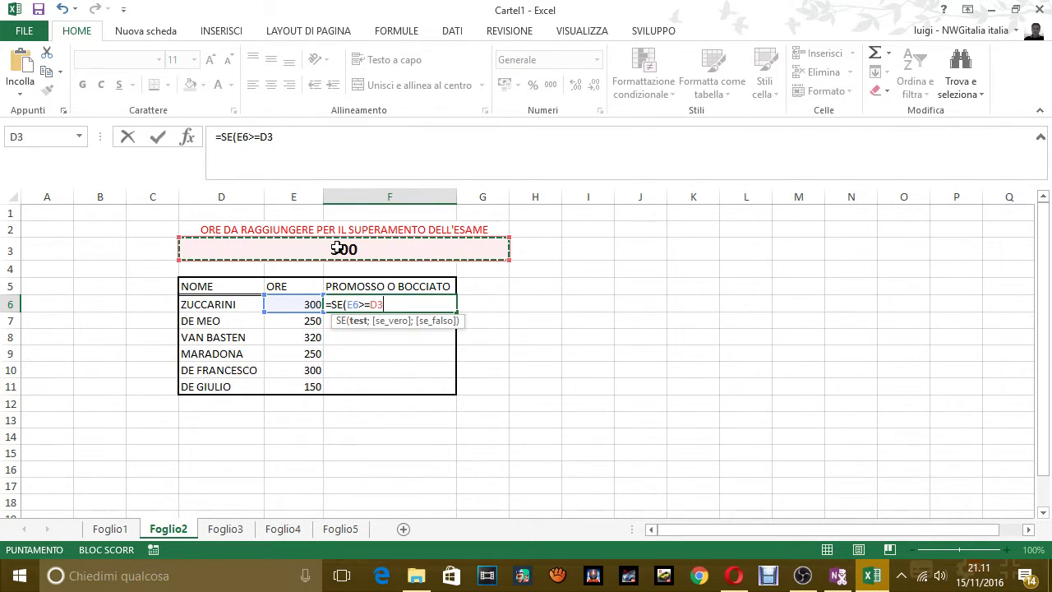
text(;)
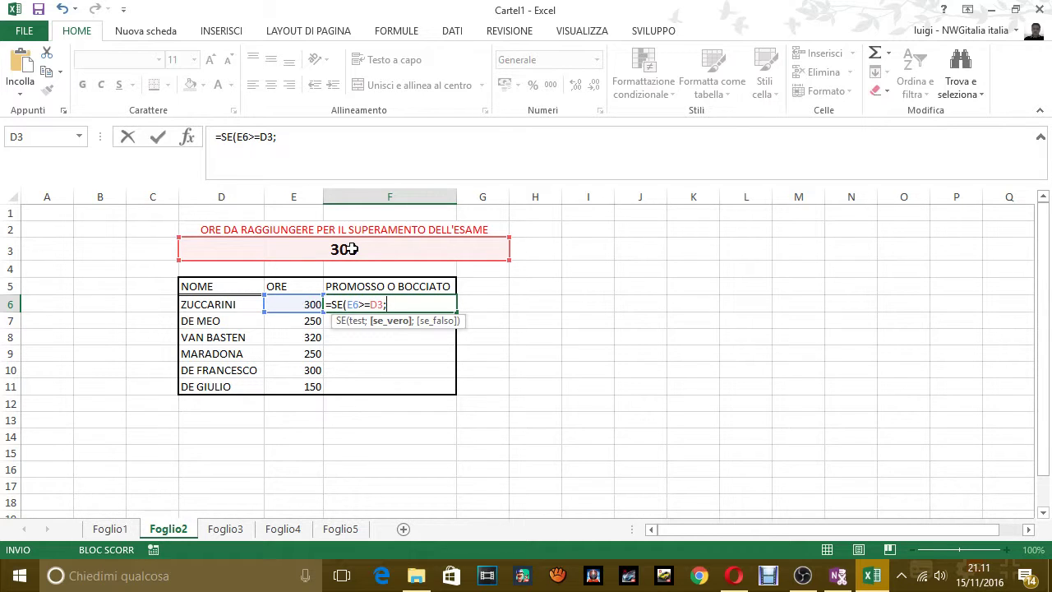
- Add "PROMOSSO" and "BOCCIATO as the pass and fail results in the F6 formula
text(;)
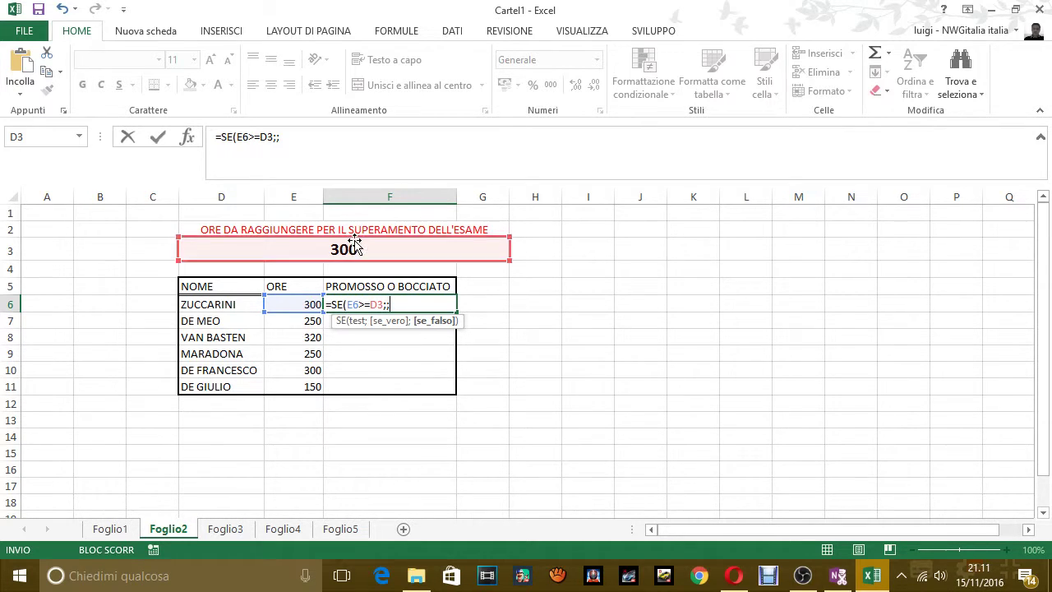
key(BackSpace)
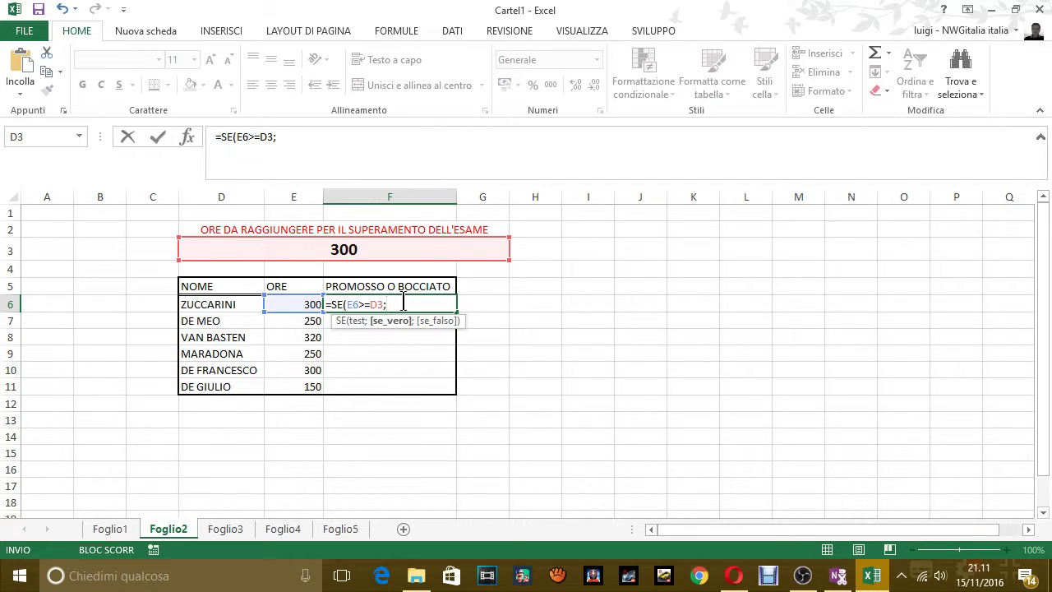
text(")
text(P)
text(ROMOS)
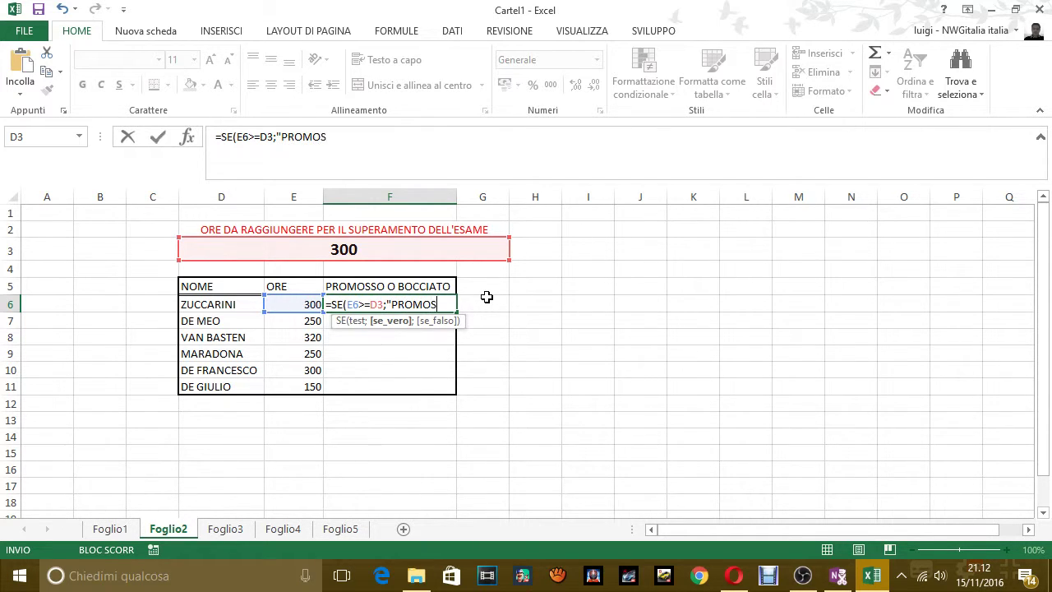
text(SO)
text(")
text(;)
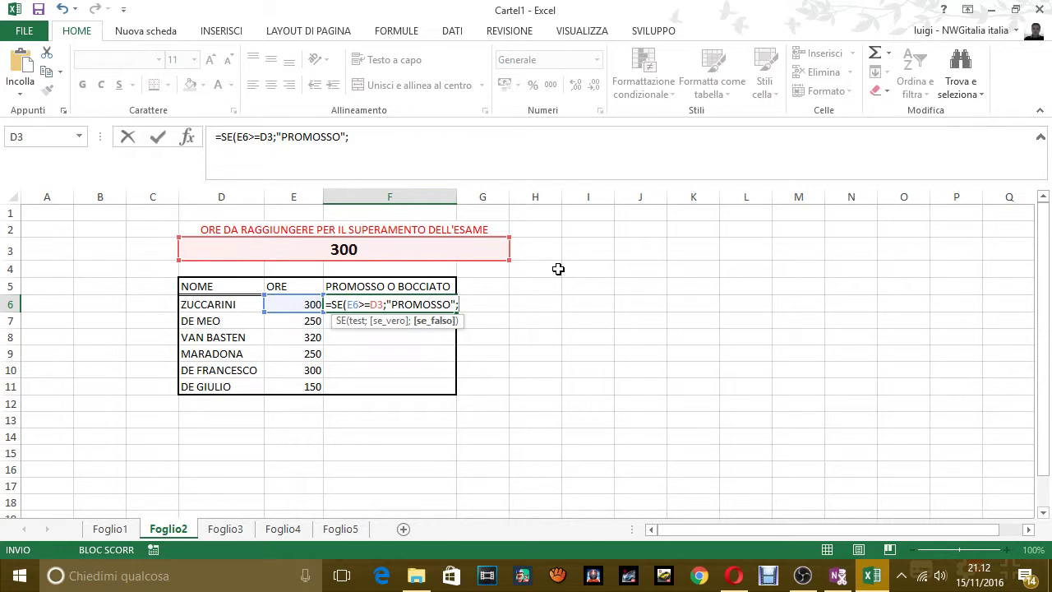
text(")
text(FA)
key(BackSpace)
key(BackSpace)
text(B)
text(OCCI)
text(ATO)
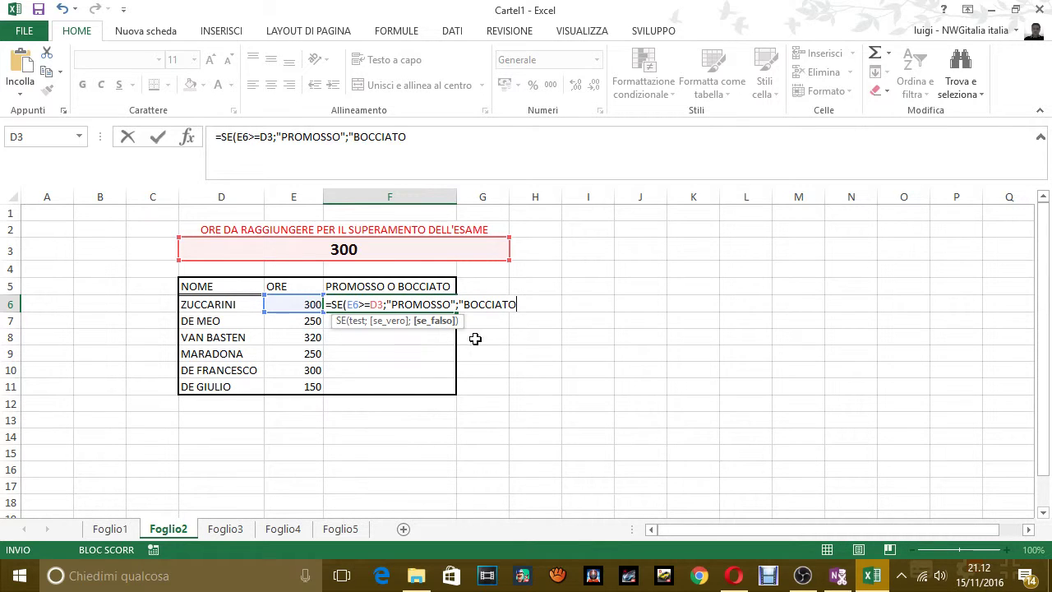
click(379, 304)
- Make the D3 reference absolute as $D$3 and confirm F6, accepting the parenthesis correction
double_click(379, 304)
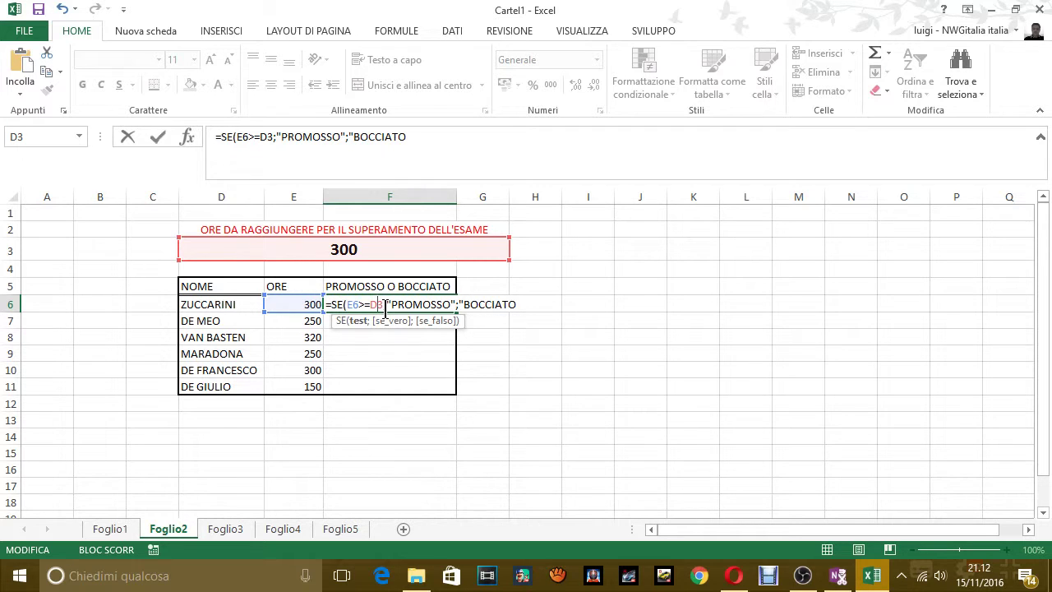
key(F4)
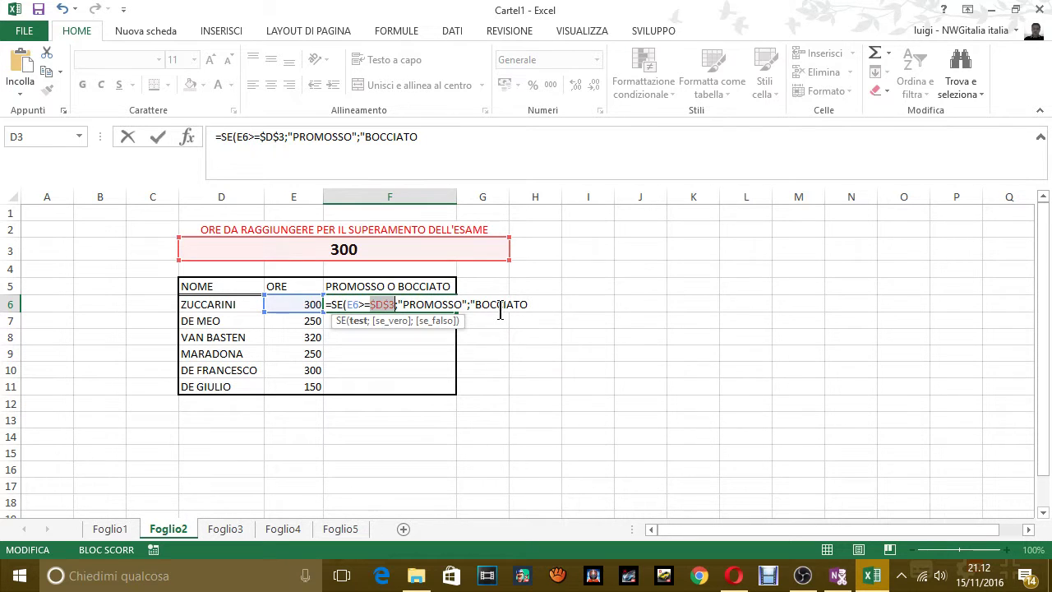
key(Return)
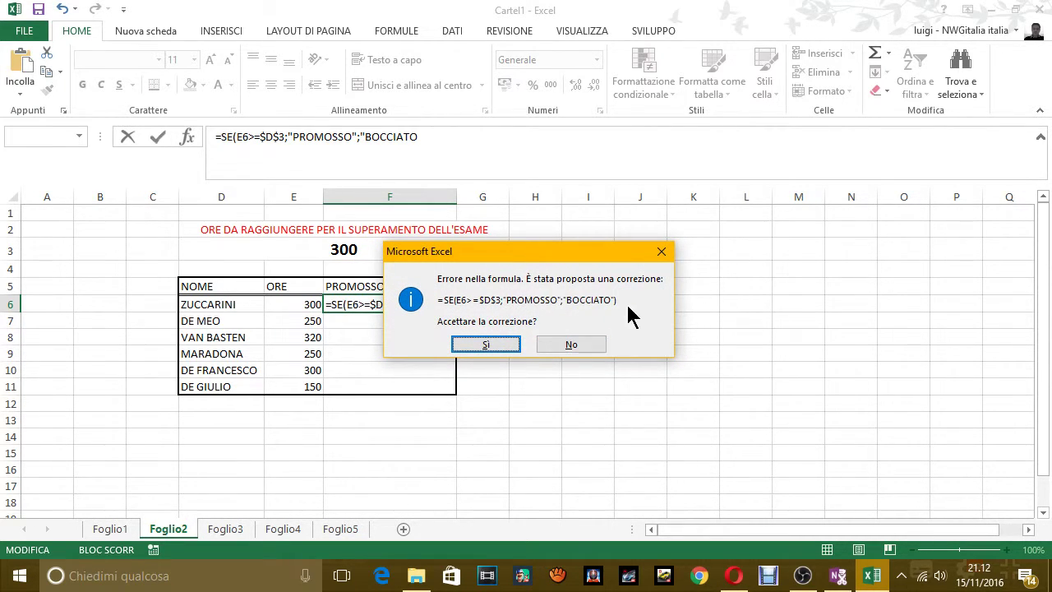
click(490, 345)
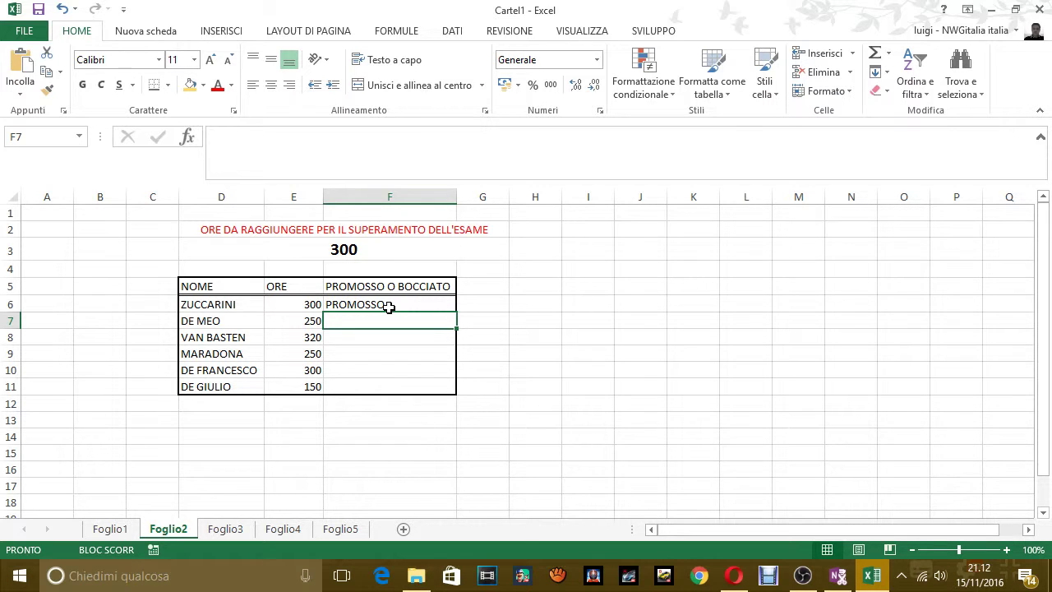
click(388, 306)
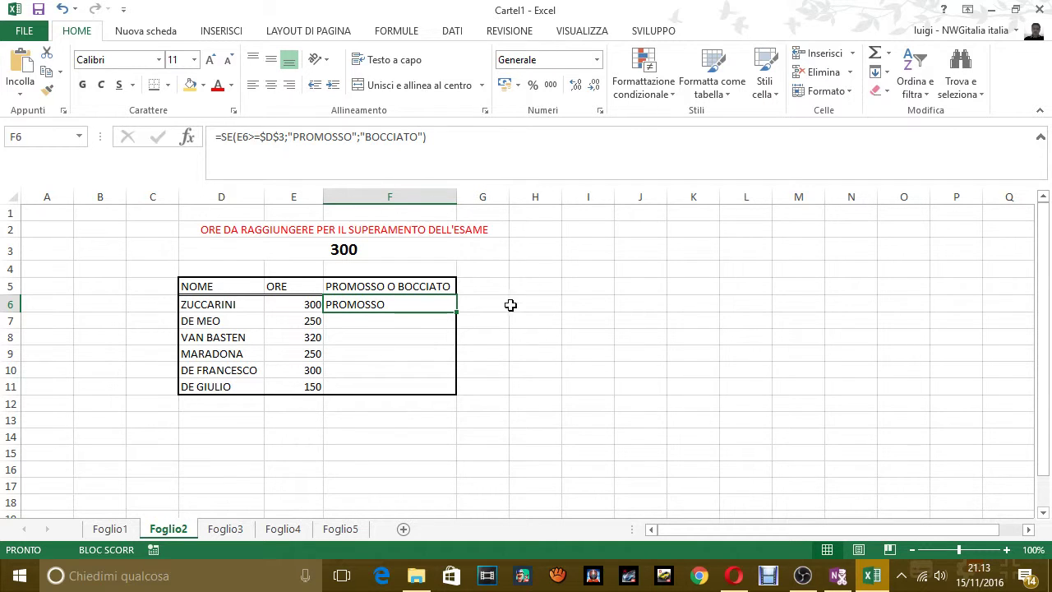
click(314, 307)
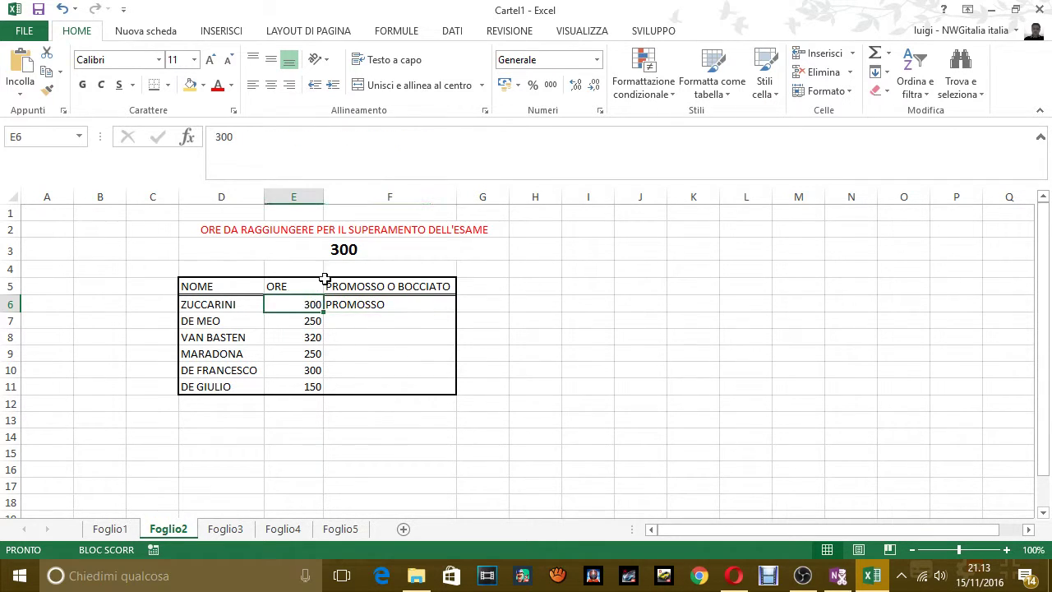
click(339, 249)
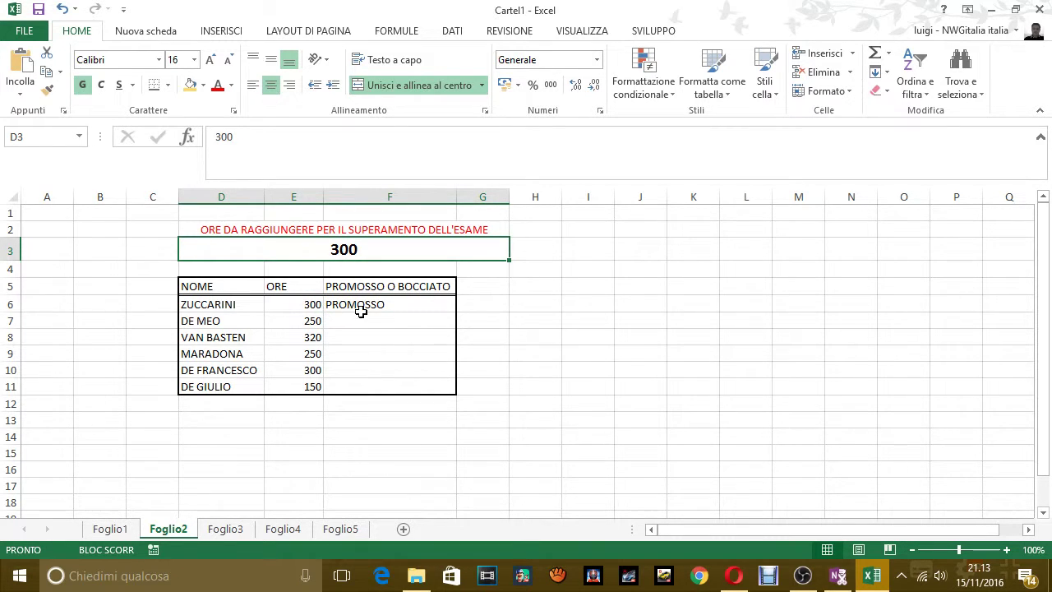
click(362, 305)
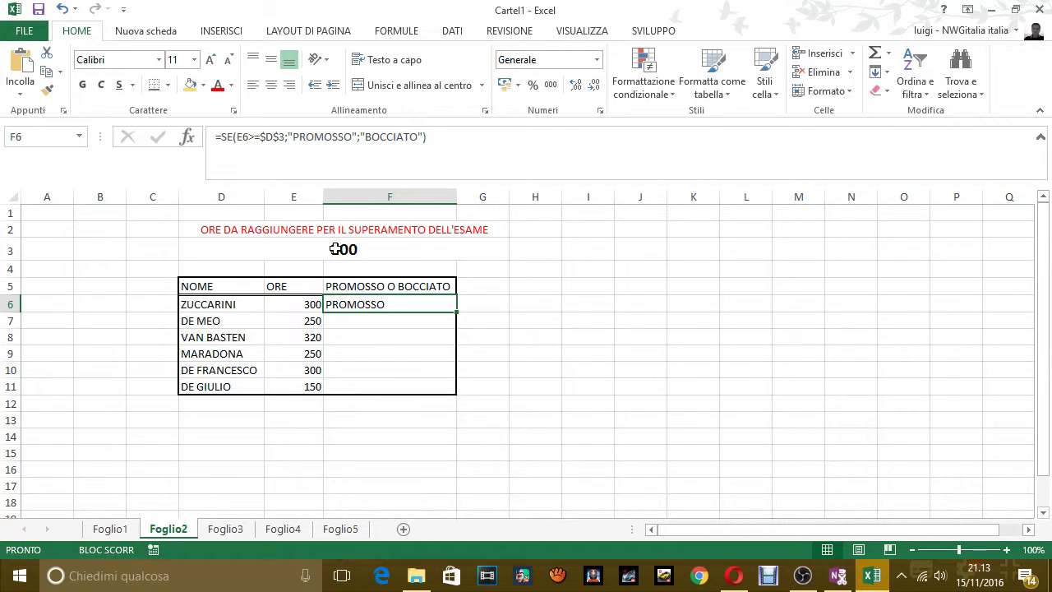
click(580, 320)
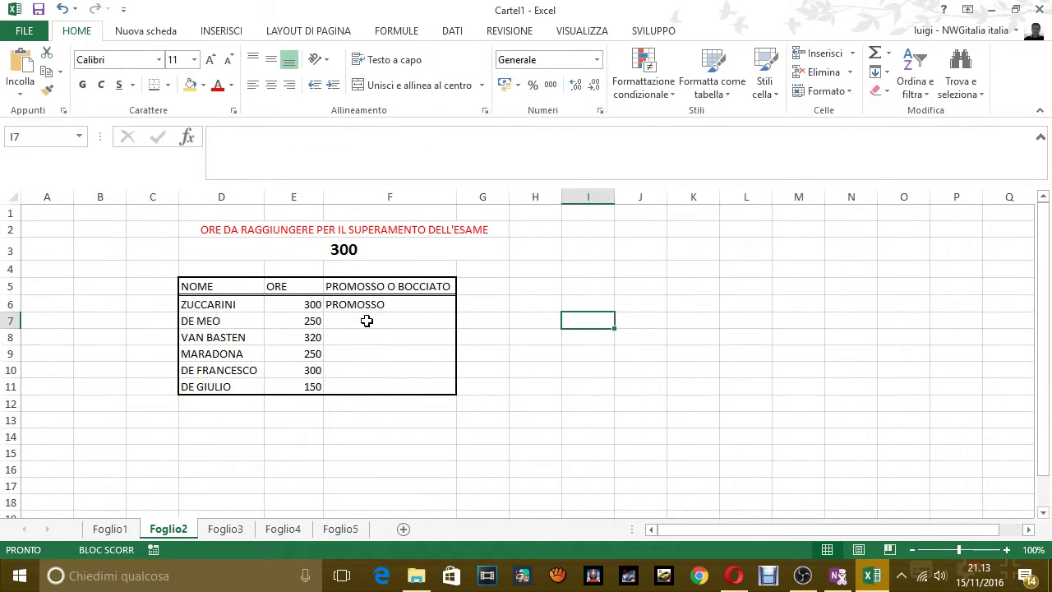
click(403, 303)
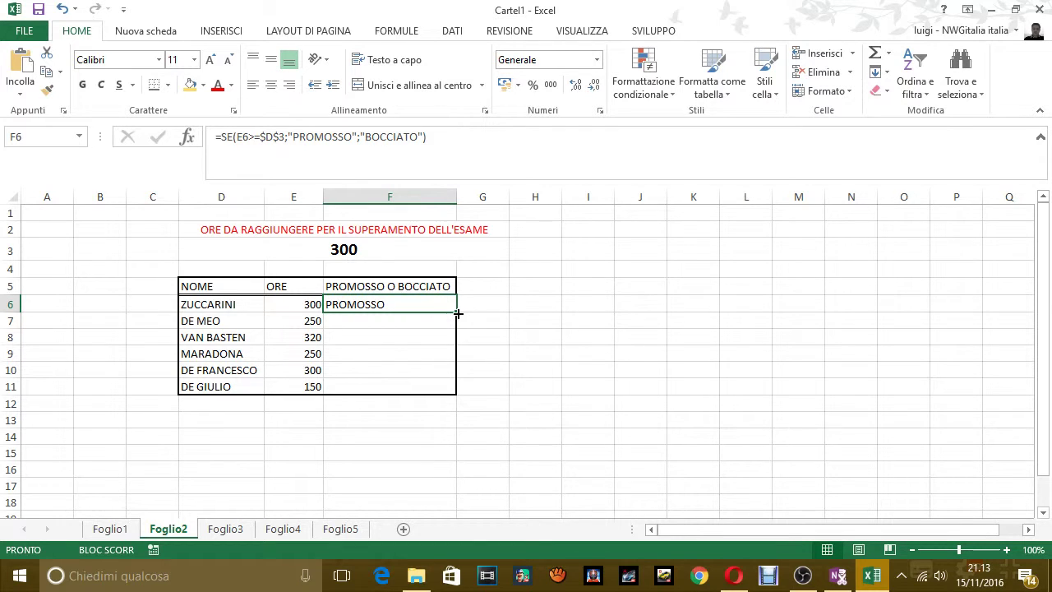
- Fill the F6 formula down to F11, then check hours in E7–E11 against each result
drag(458, 311, 452, 389)
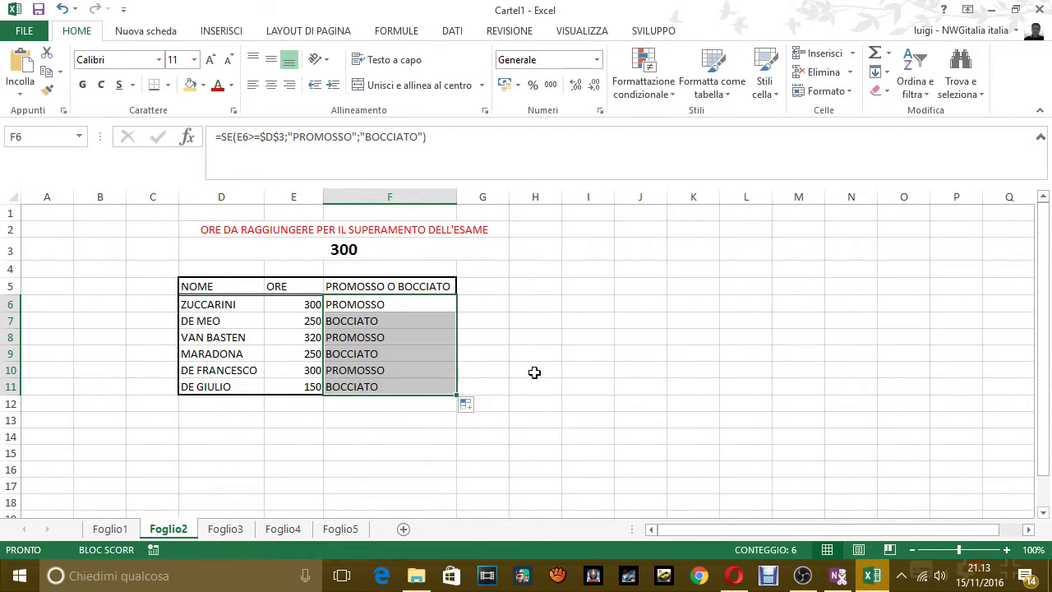
click(535, 372)
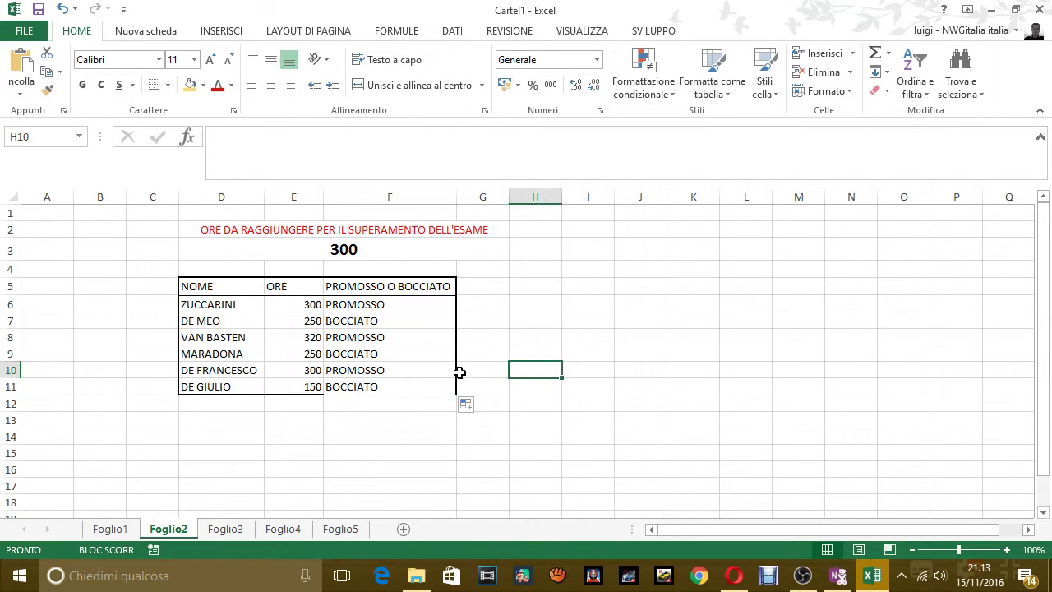
click(353, 321)
click(301, 320)
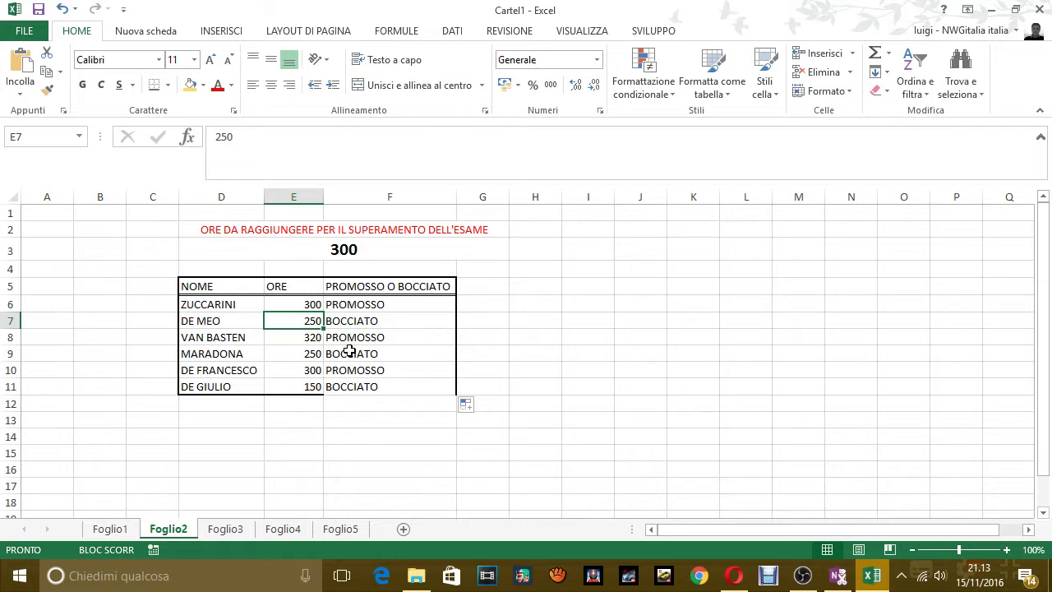
click(298, 340)
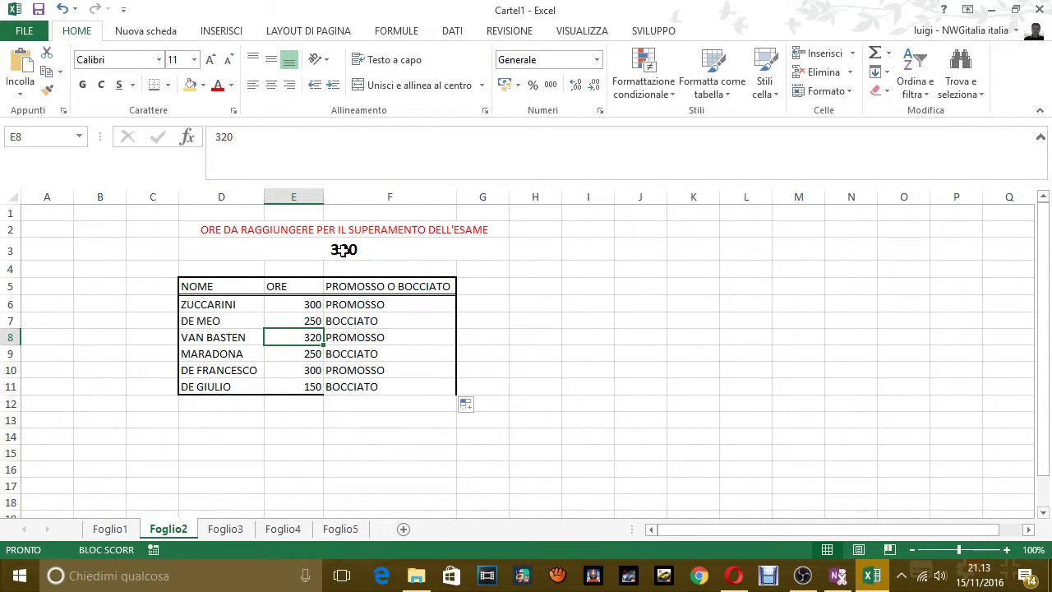
click(308, 354)
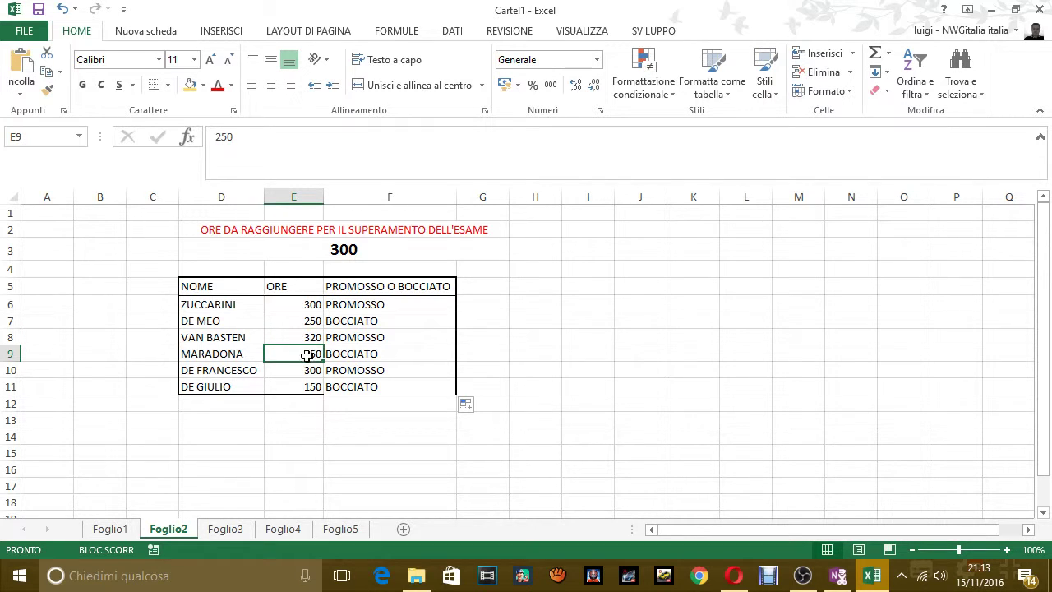
click(311, 372)
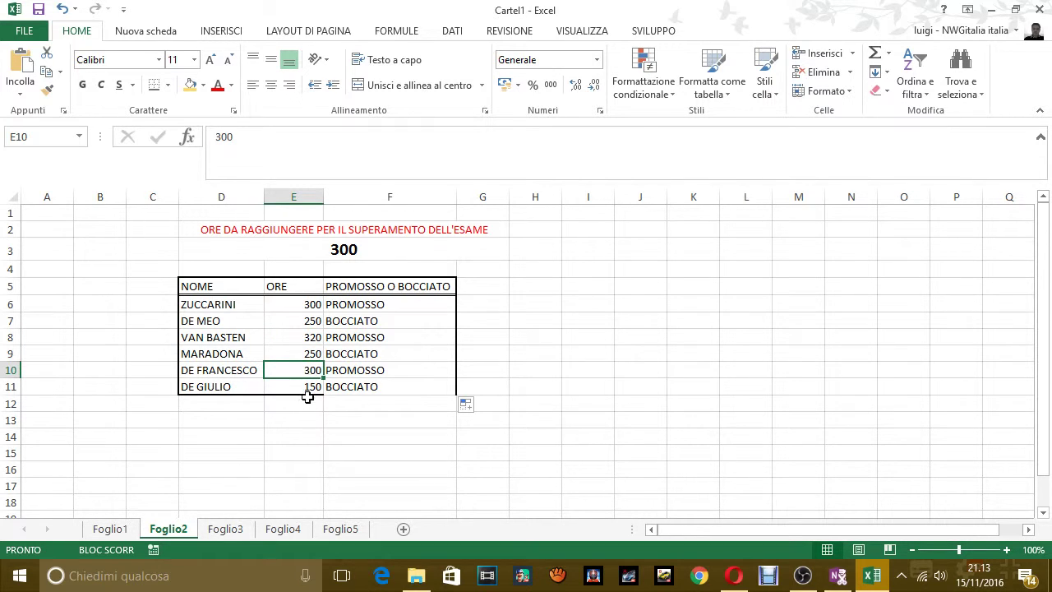
click(309, 388)
click(528, 353)
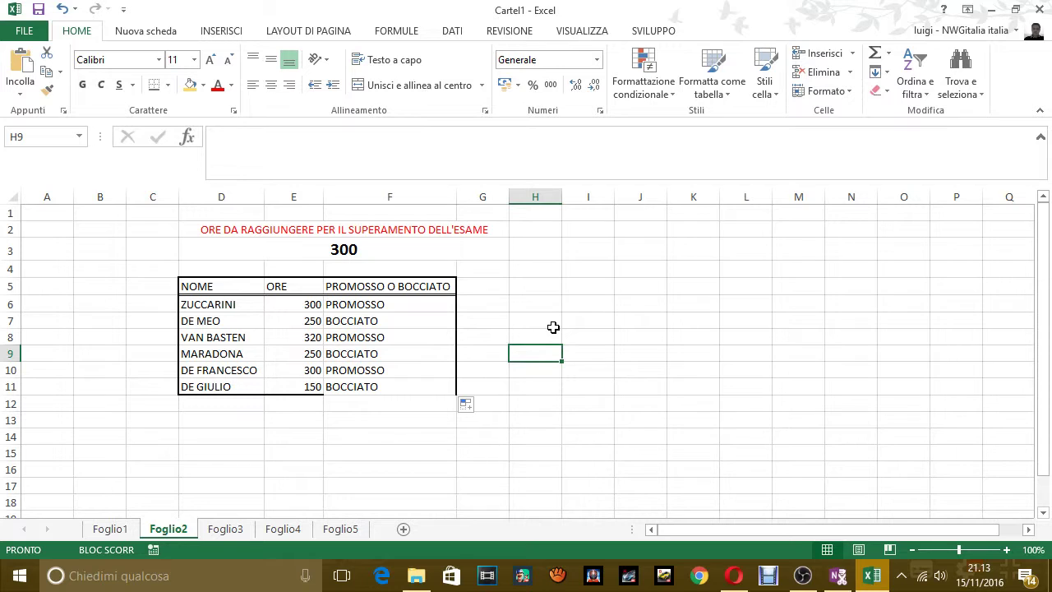
click(358, 307)
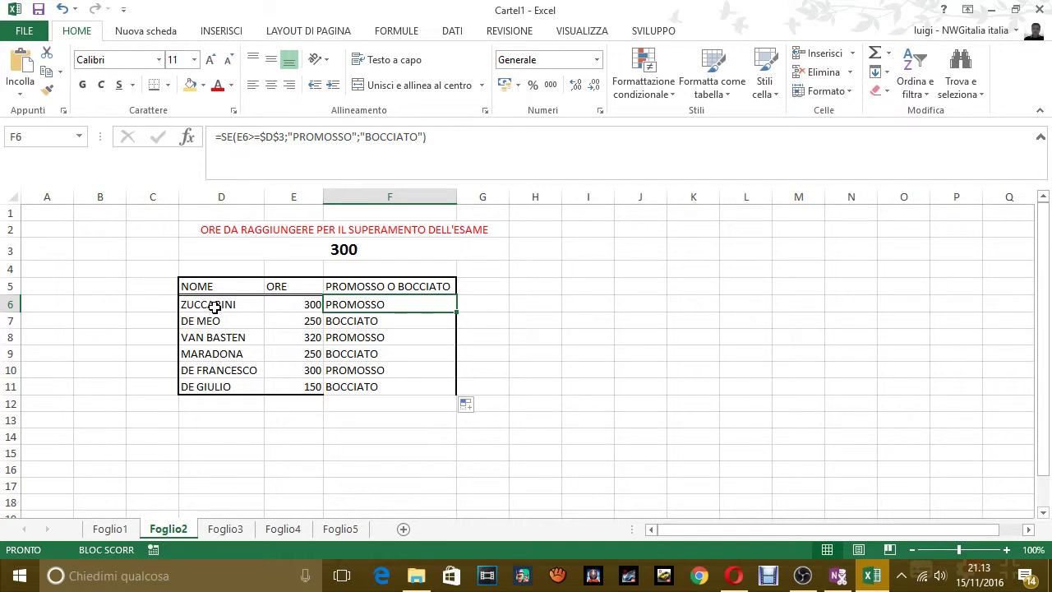
click(608, 304)
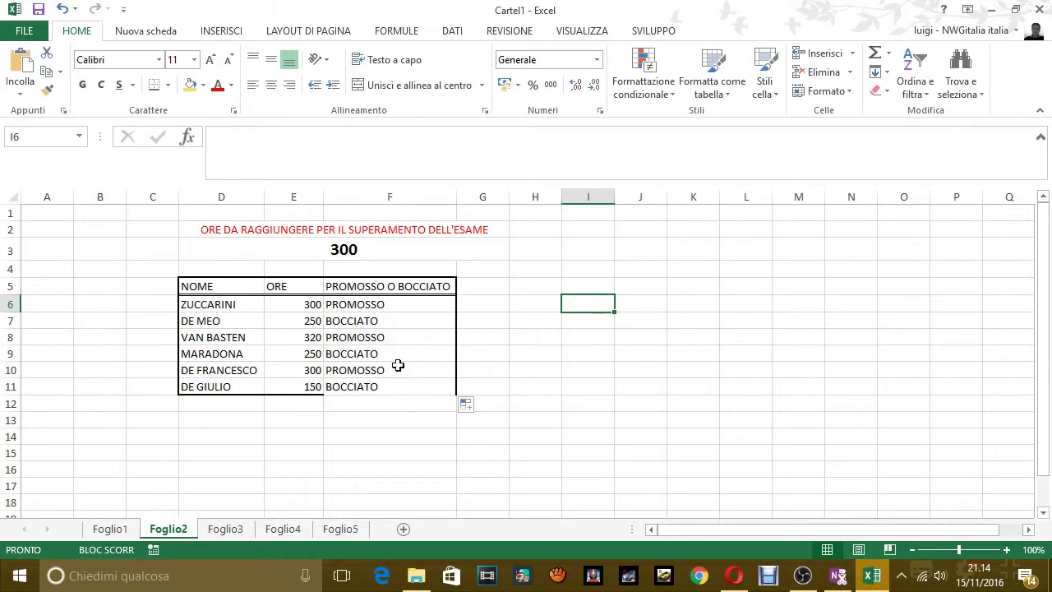
- Apply a thick bottom border (Bordo inferiore spesso) to F11 to complete the table outline
click(427, 391)
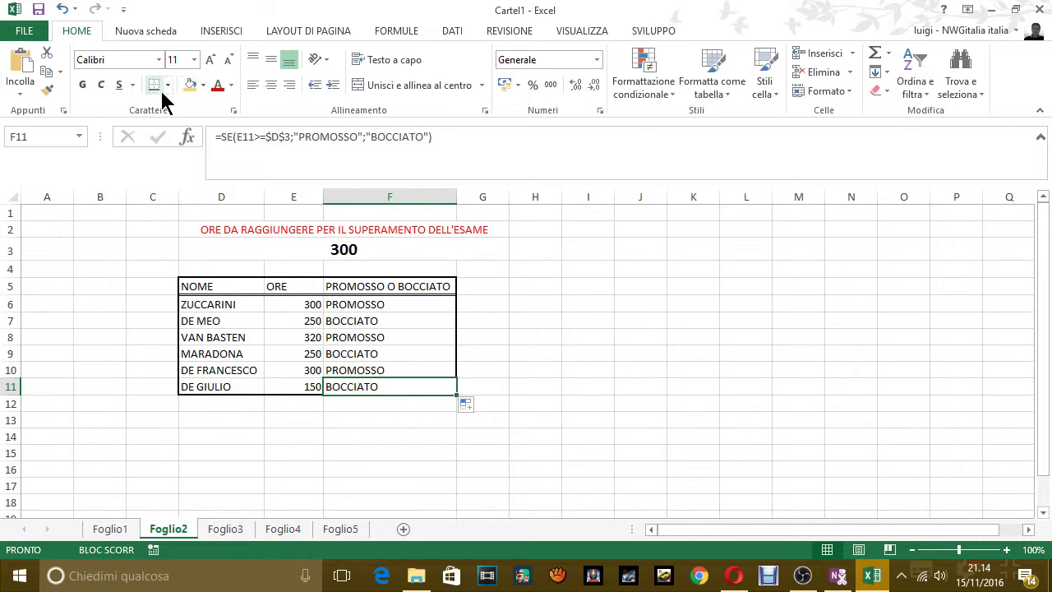
click(385, 461)
click(369, 388)
click(168, 85)
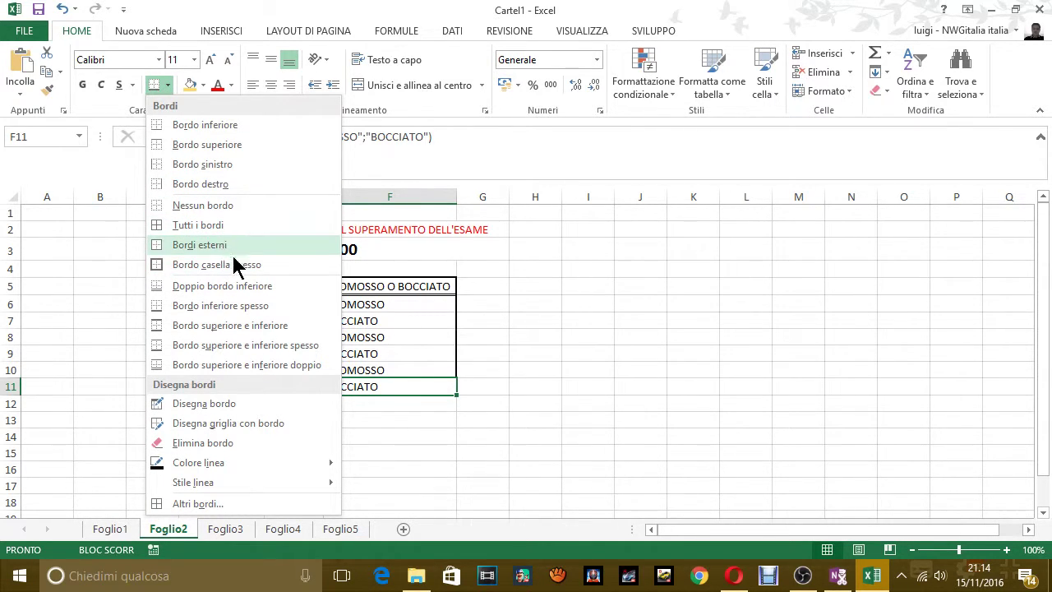
click(259, 308)
click(655, 366)
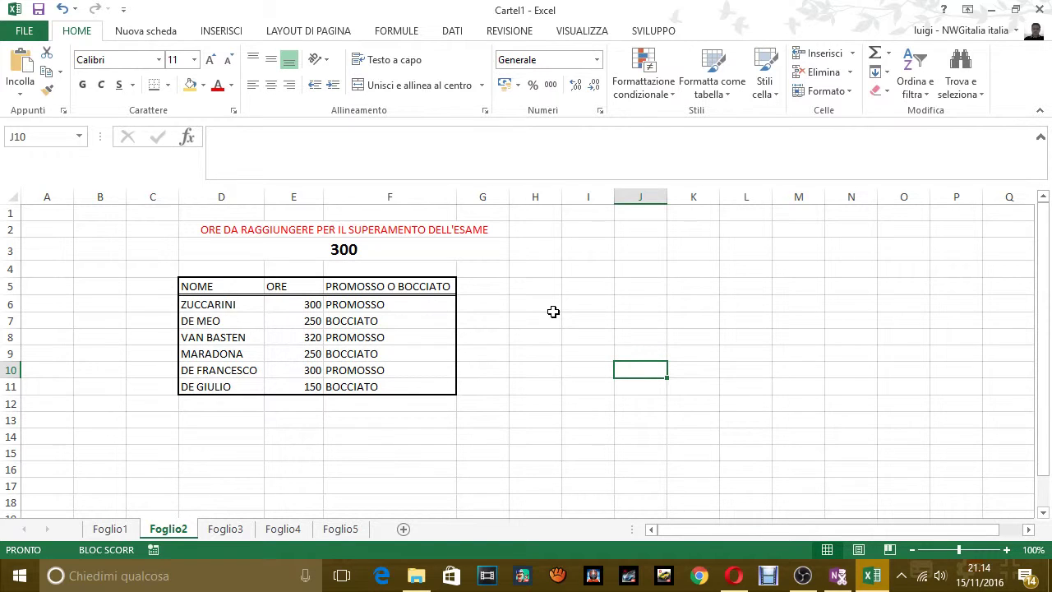
click(902, 575)
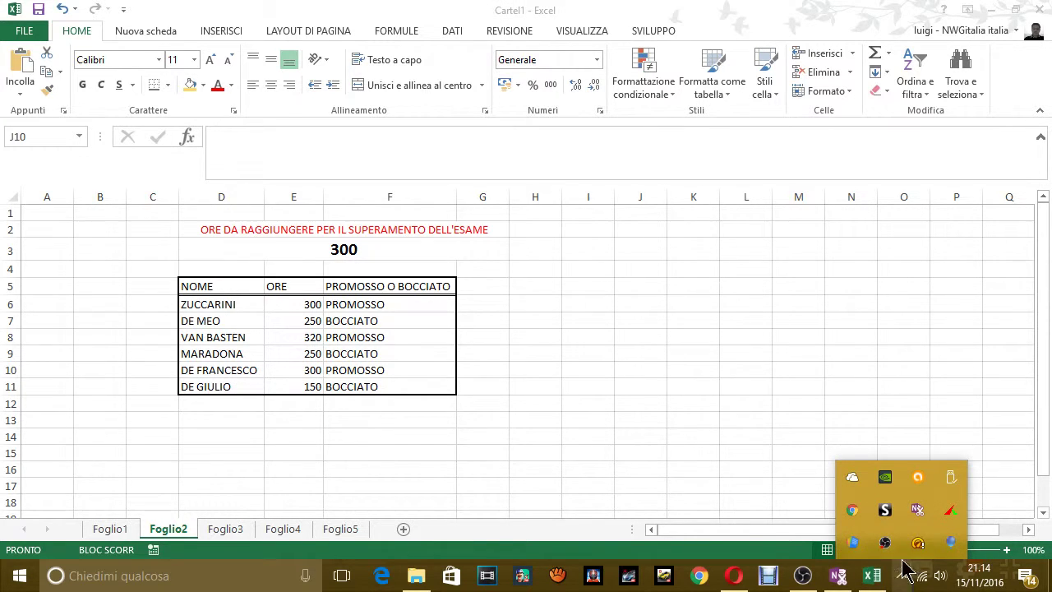
right_click(888, 545)
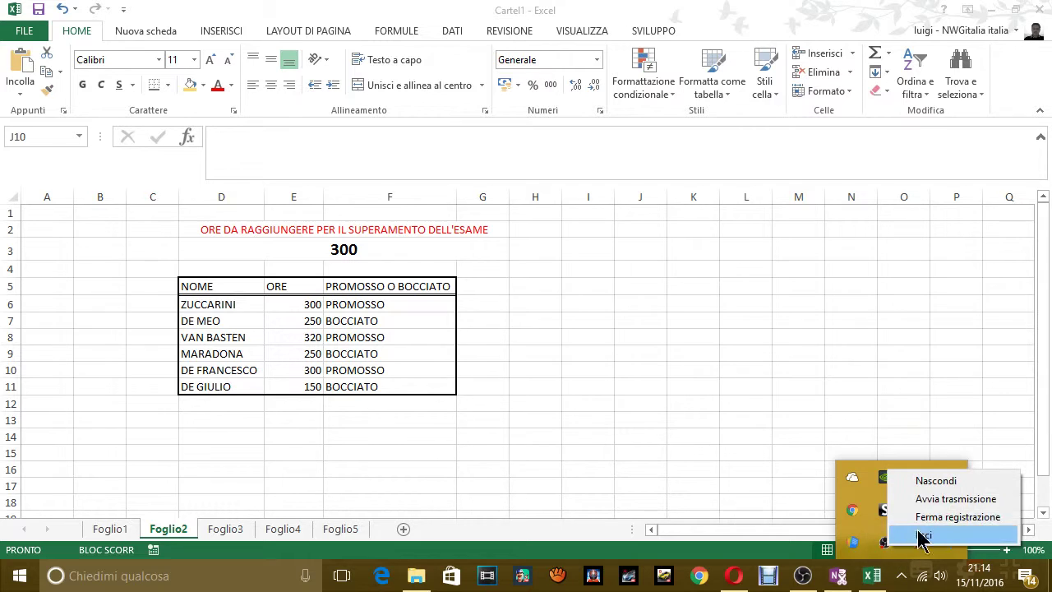